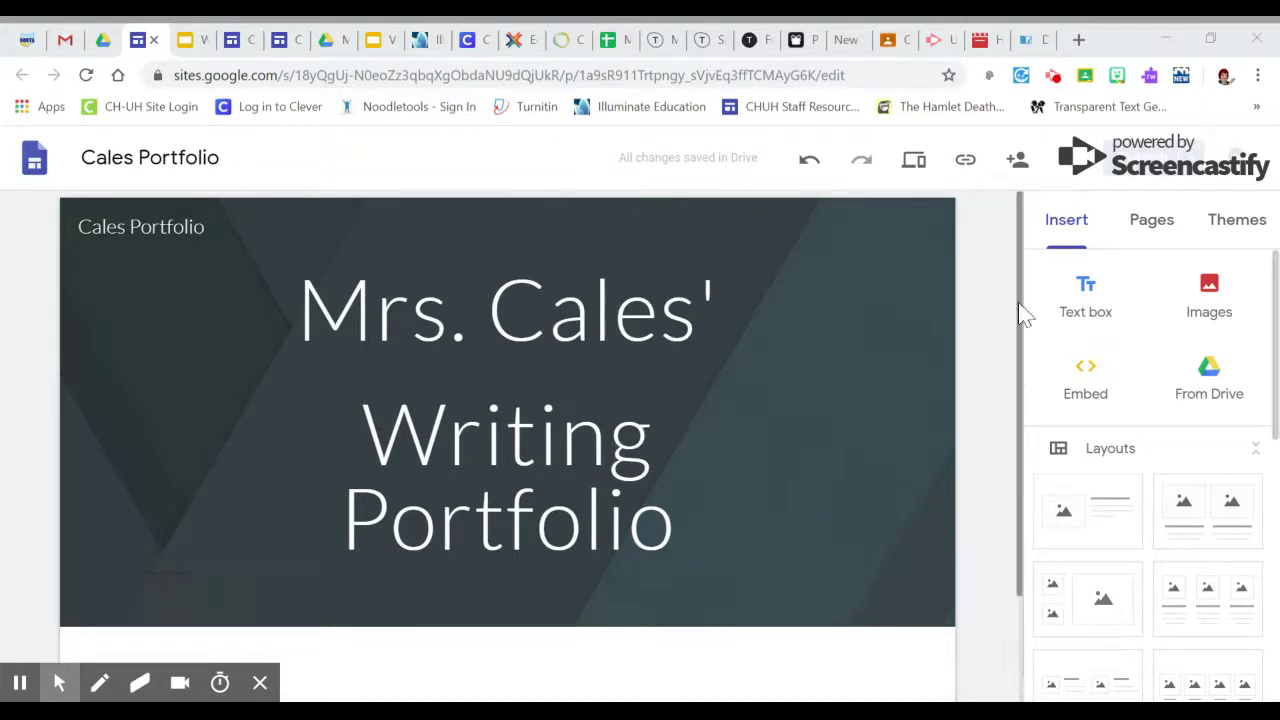
mouse_move(1018, 302)
left_mouse_down()
mouse_move(1028, 406)
mouse_move(1022, 292)
left_mouse_up()
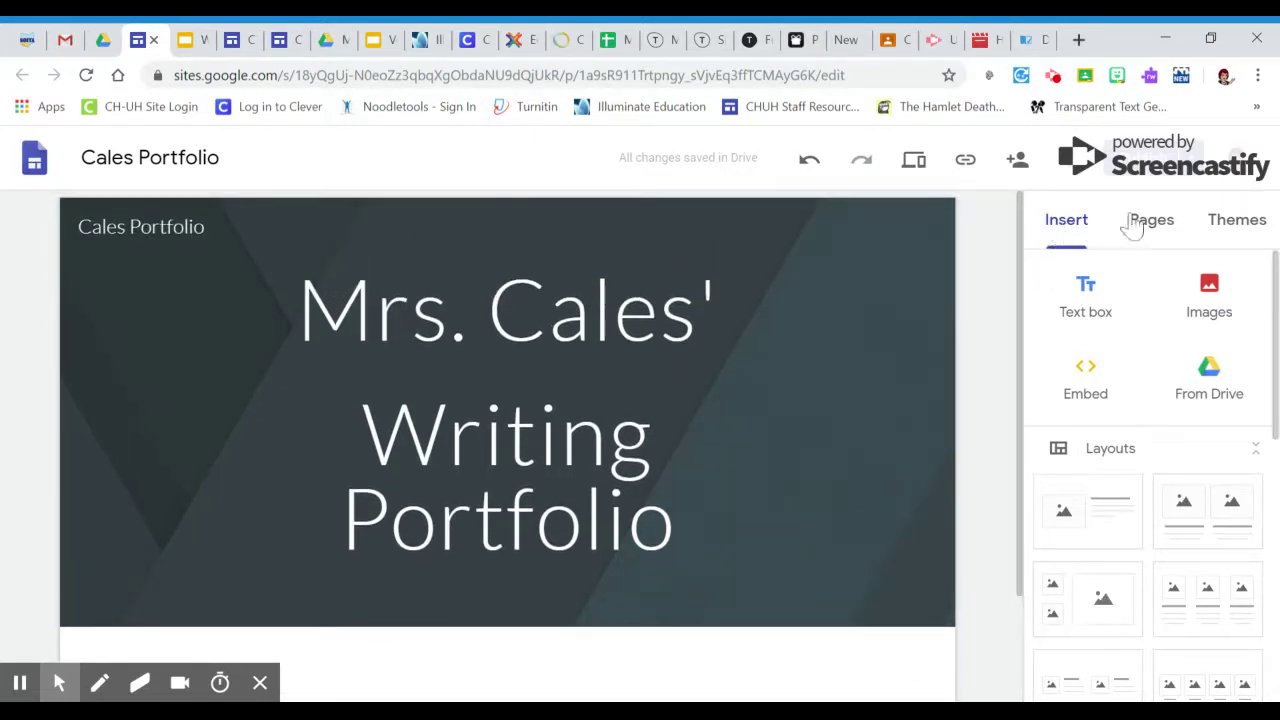
mouse_move(1053, 230)
left_mouse_down()
mouse_move(1163, 229)
mouse_move(1249, 251)
mouse_move(1187, 500)
left_mouse_up()
left_click(1086, 298)
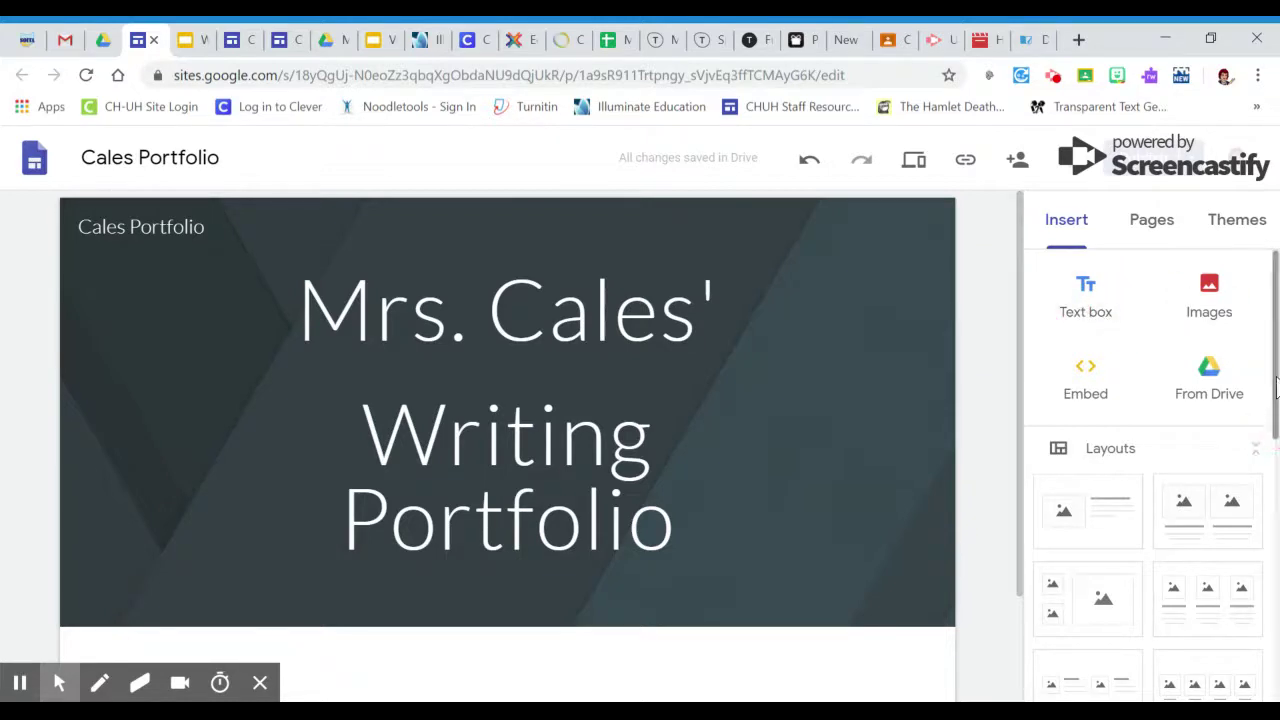
Insert the layout with one image beside a title and text below the home page header.
left_click_drag(1276, 385, 1276, 461)
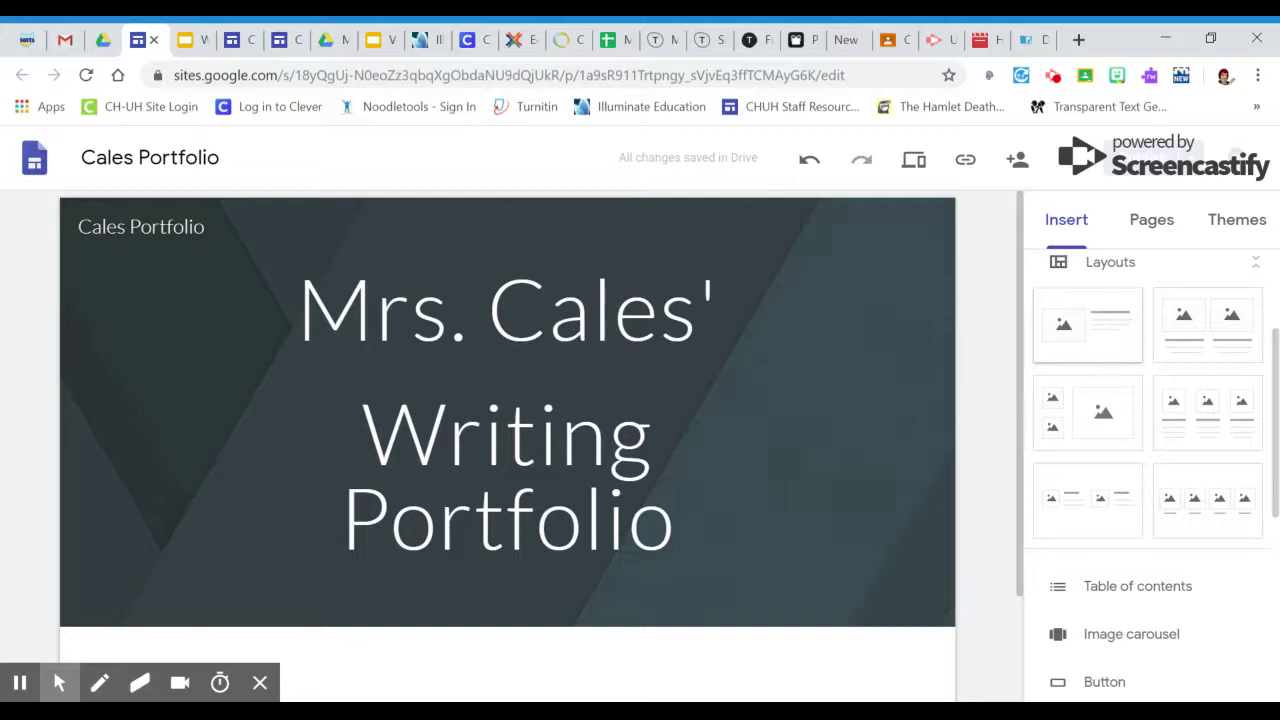
left_click(1108, 325)
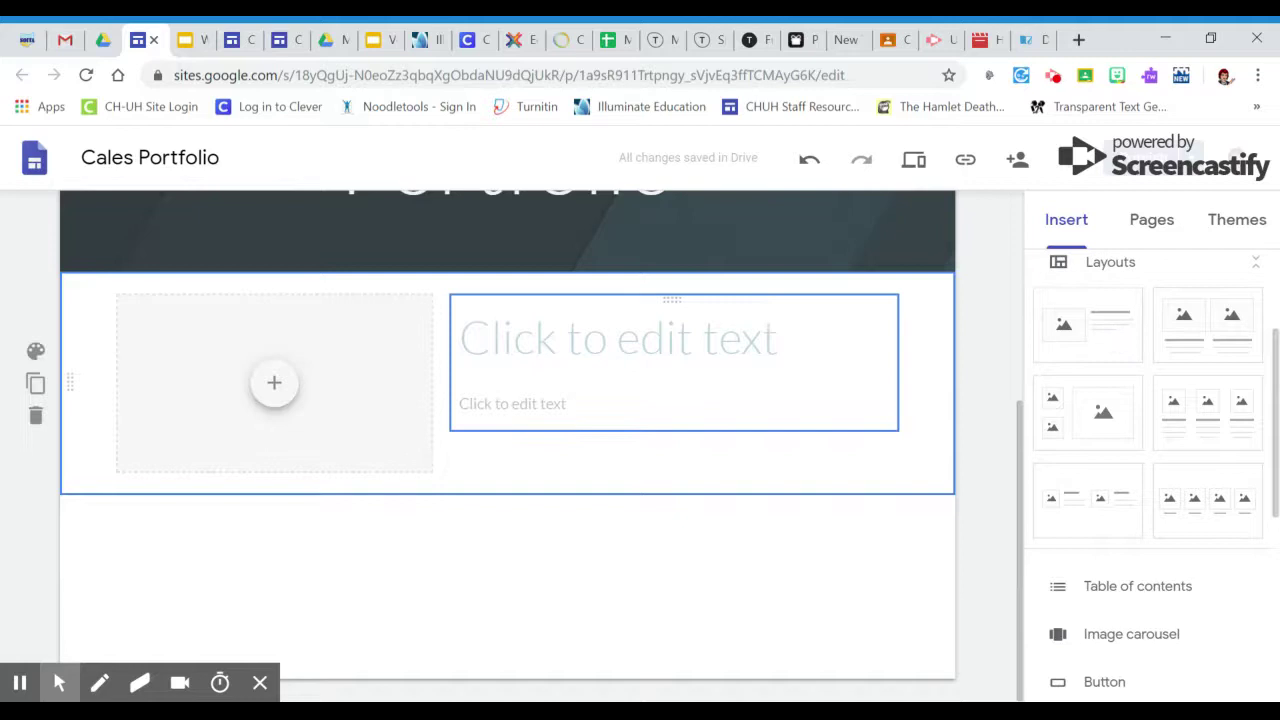
Copy the two introduction bullets from the "What to do Now" slide in Writing Portfolio Intro and paste them into the new layout's title box.
left_click(620, 337)
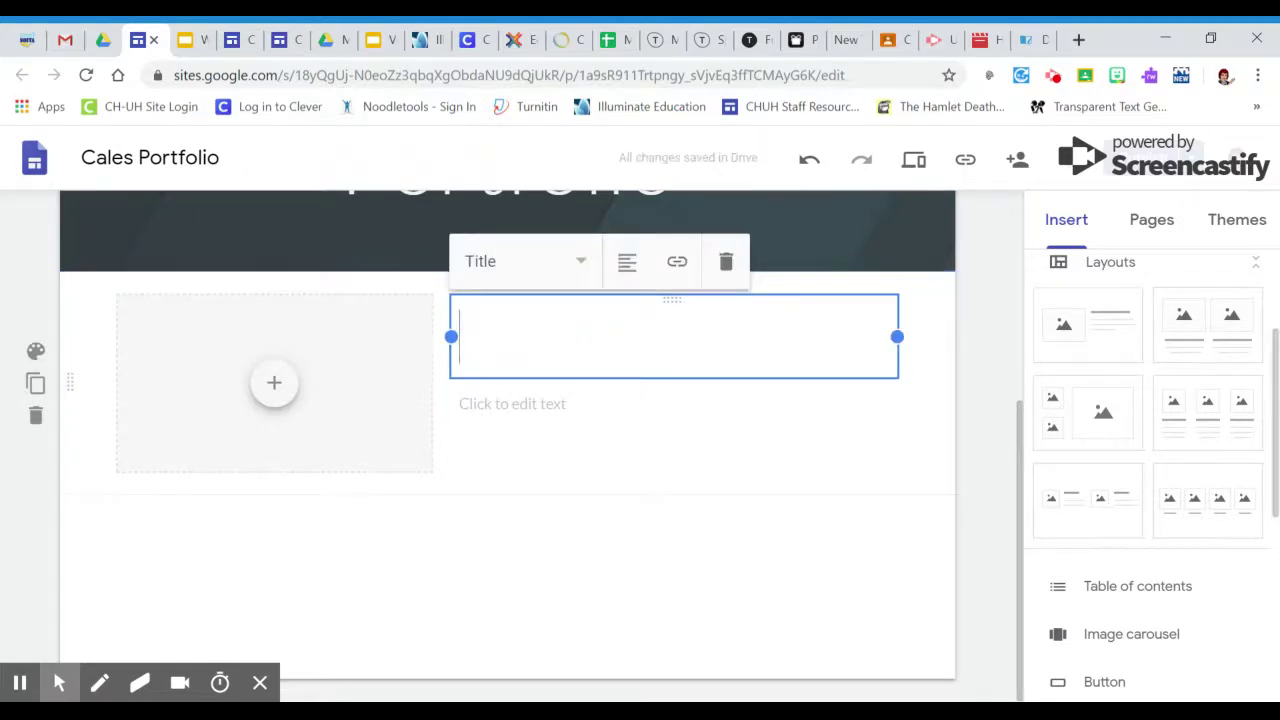
left_click(192, 42)
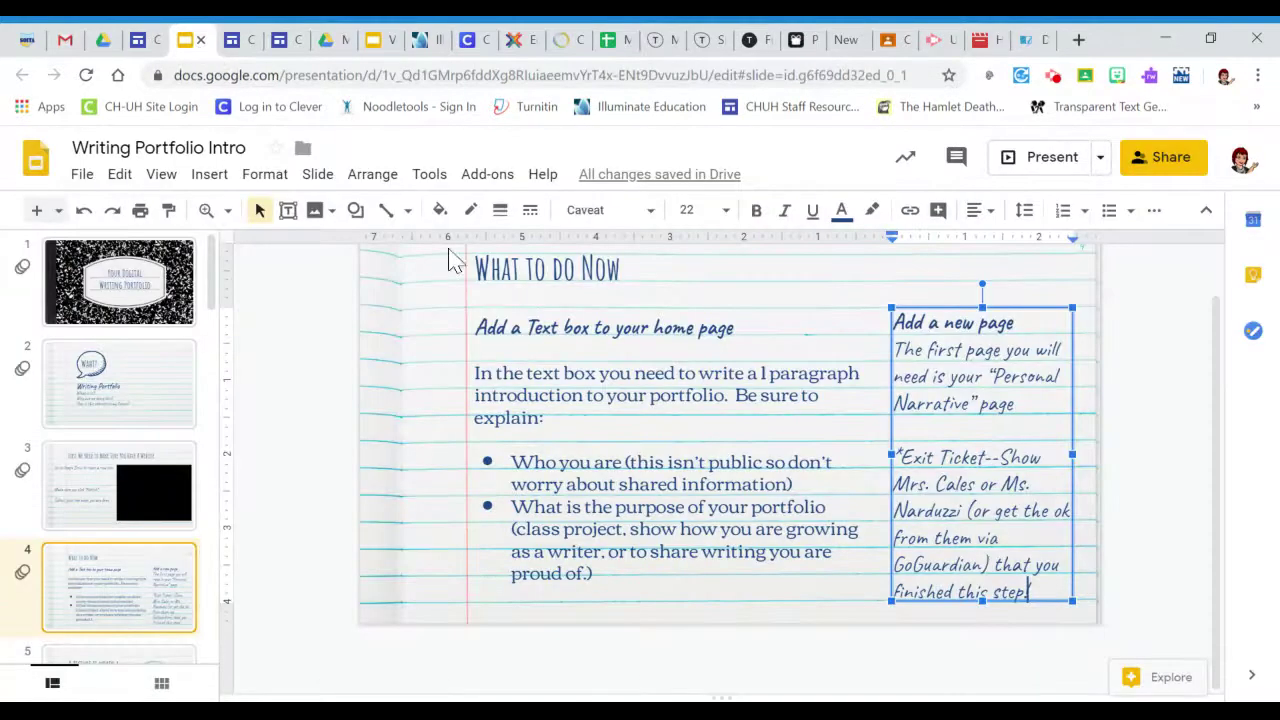
left_click_drag(593, 573, 515, 450)
key("ctrl+c")
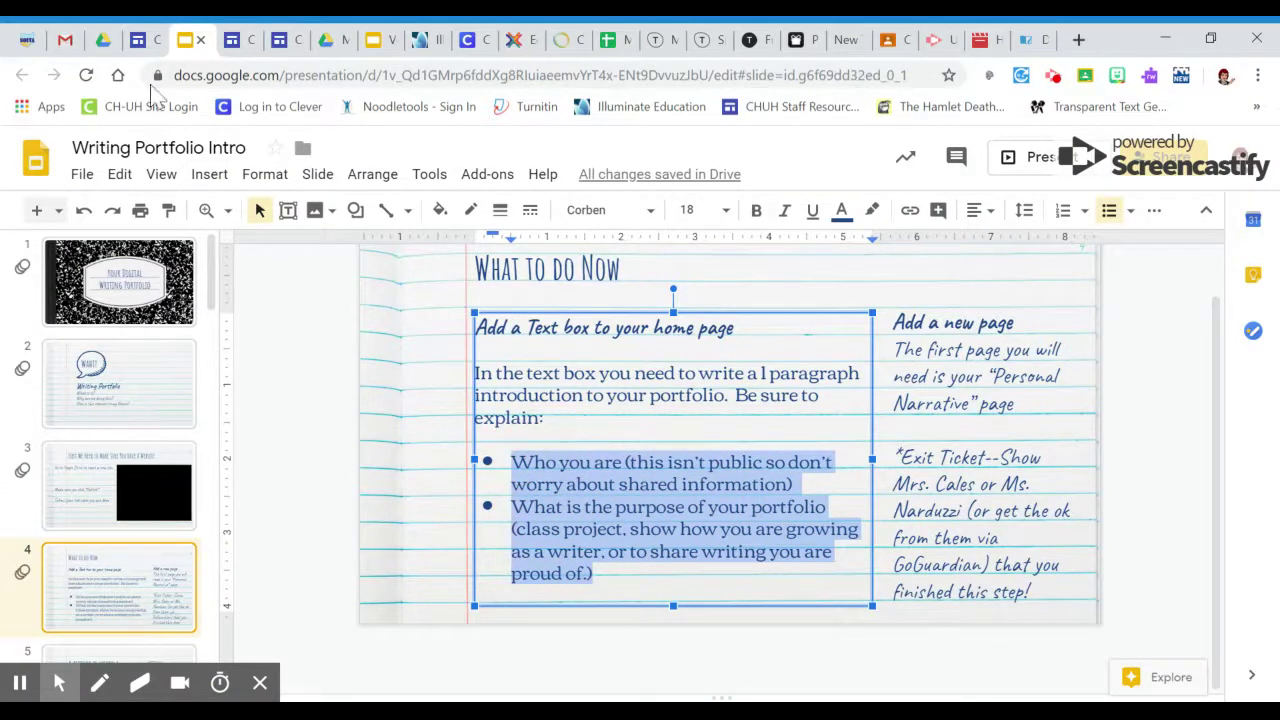
left_click(146, 40)
key("ctrl+v")
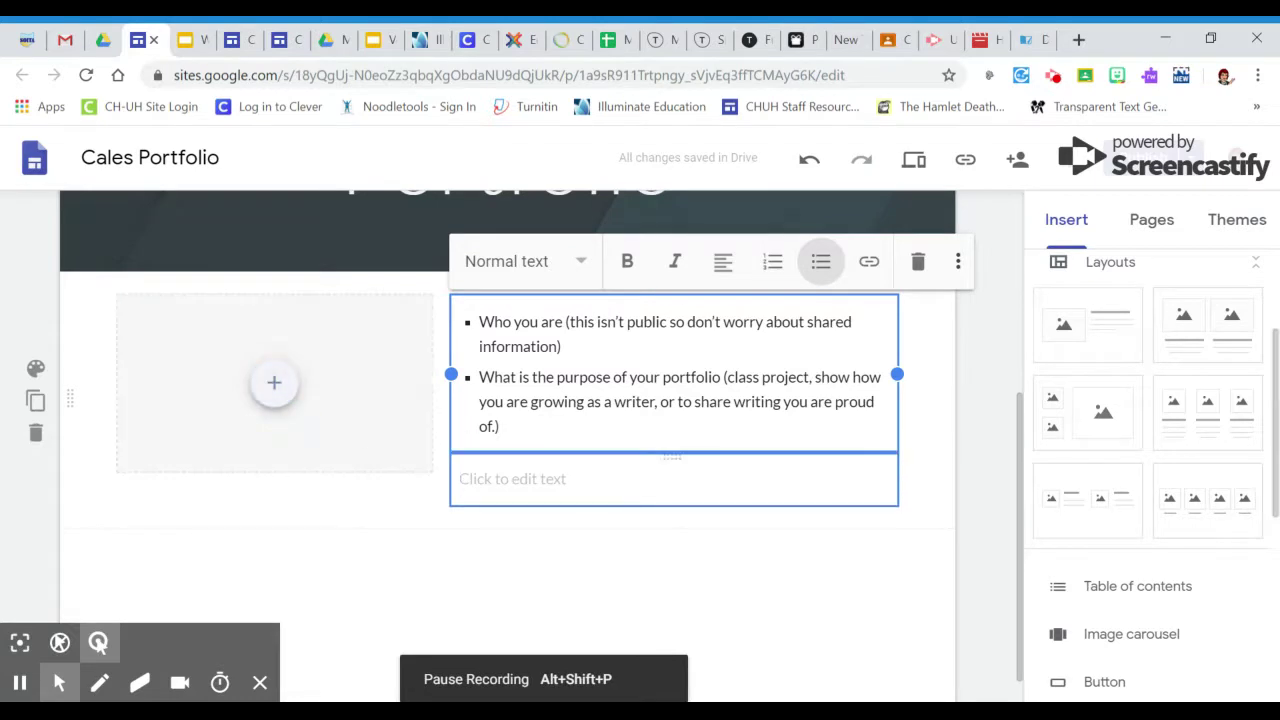
Fill the layout's image placeholder with the red-haired cartoon avatar from the Profile photos album.
left_click(272, 386)
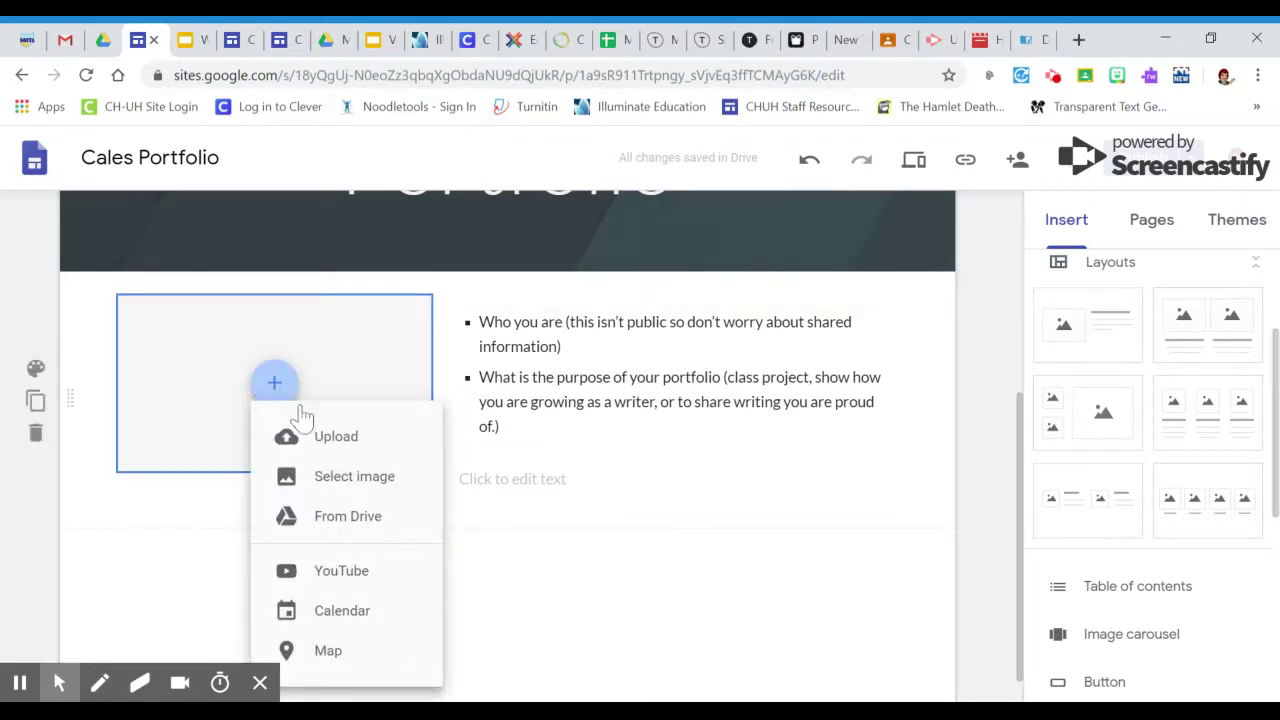
left_click(355, 480)
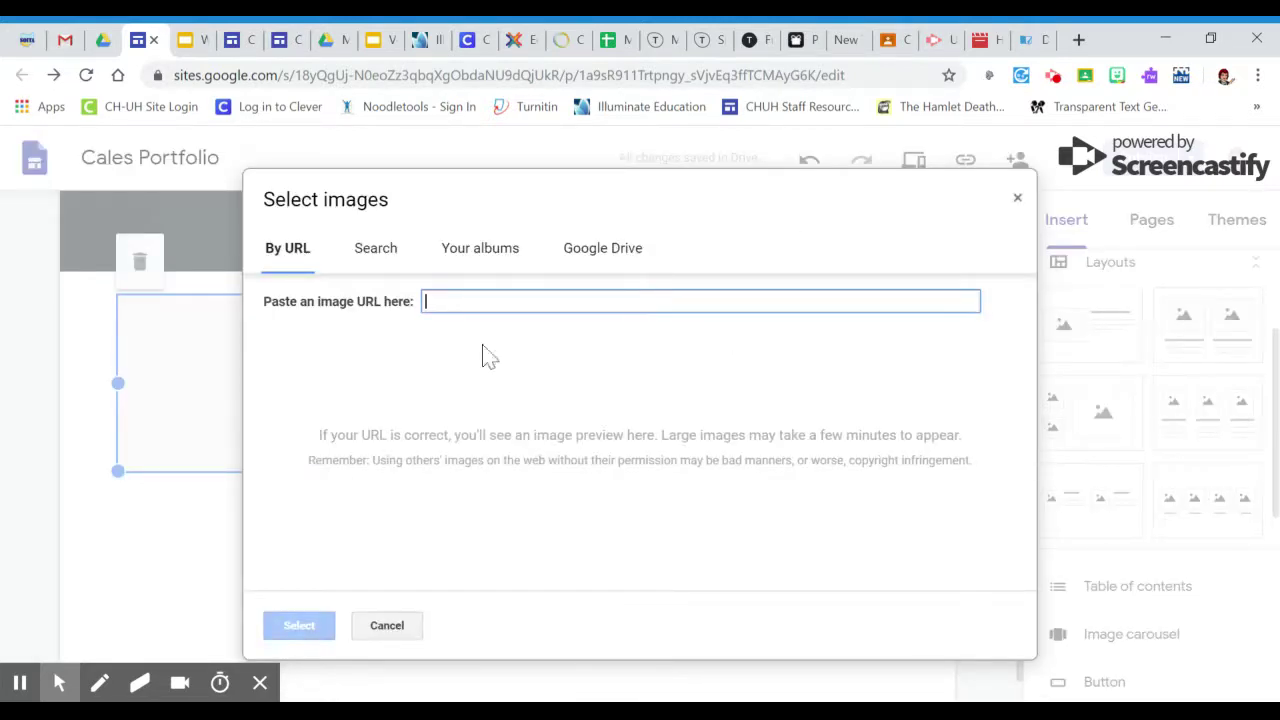
left_click(476, 262)
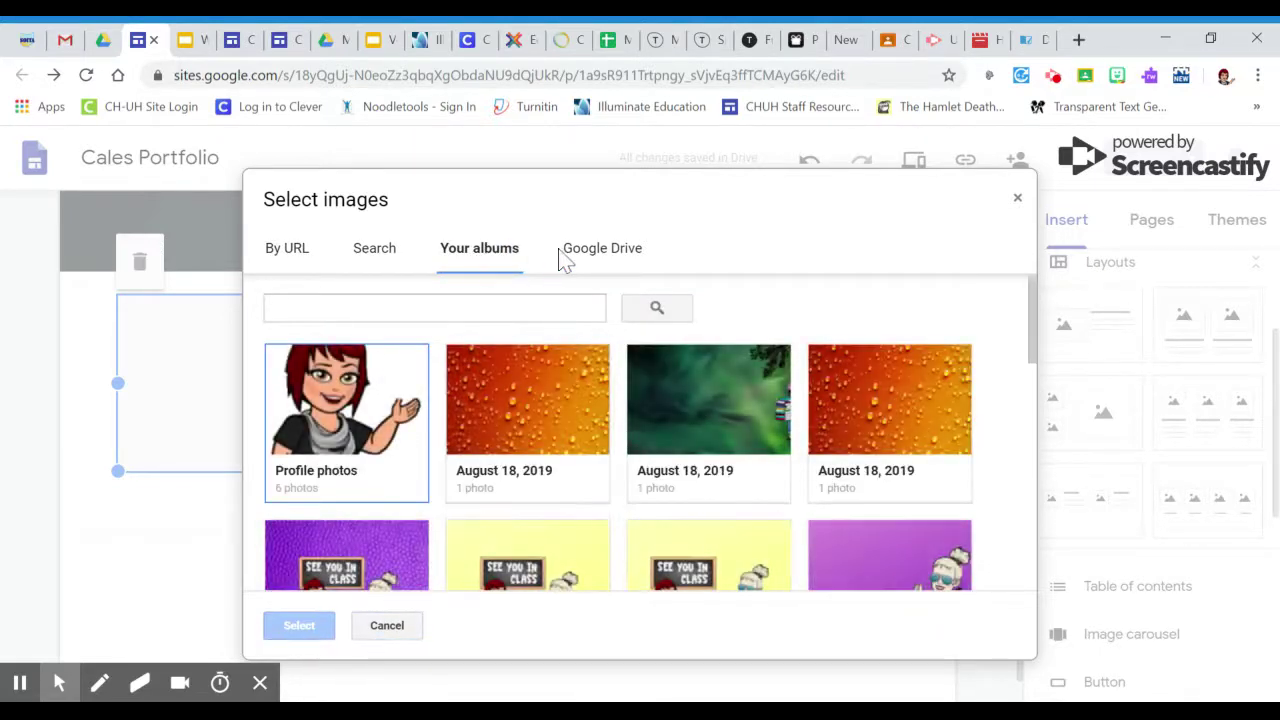
left_click(336, 414)
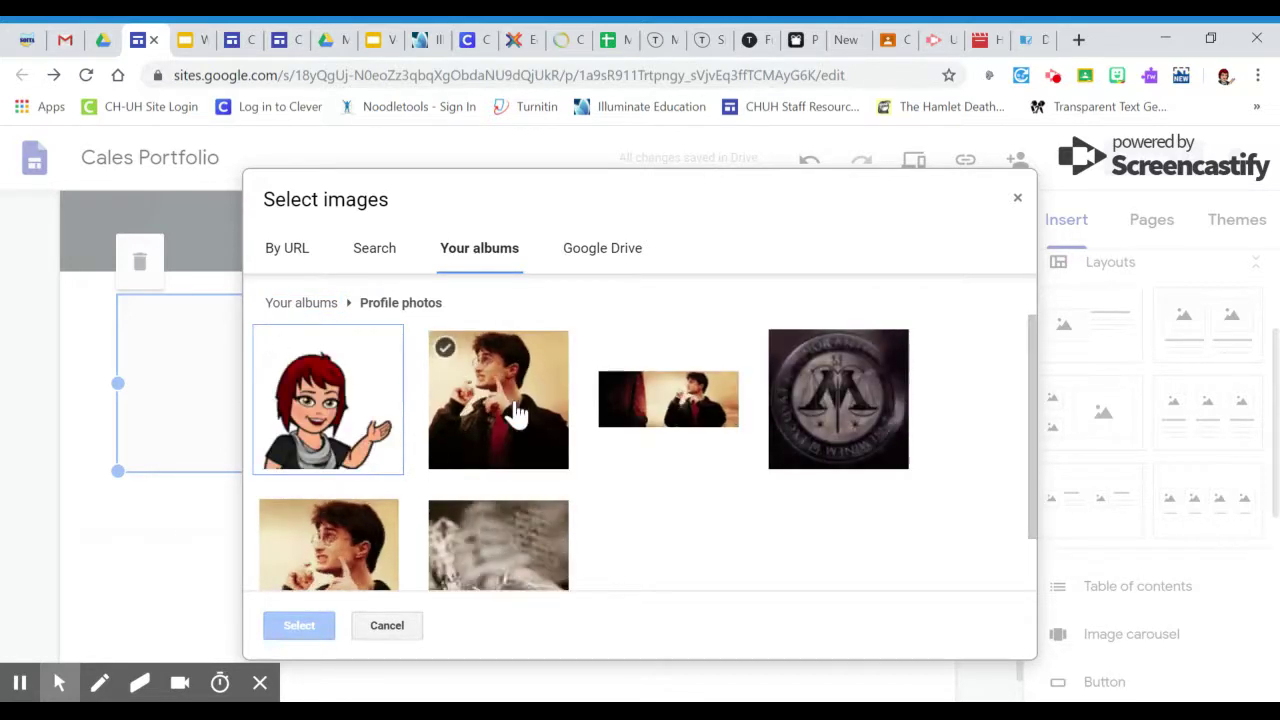
left_click(336, 420)
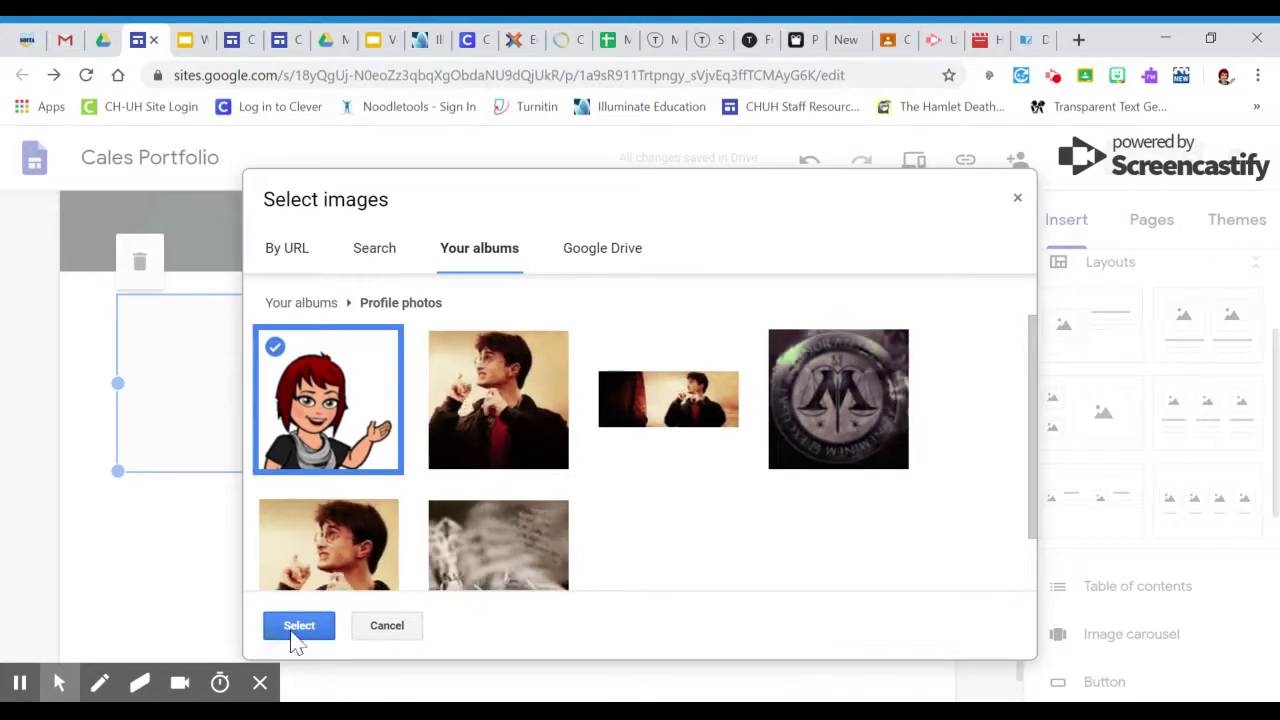
left_click(298, 628)
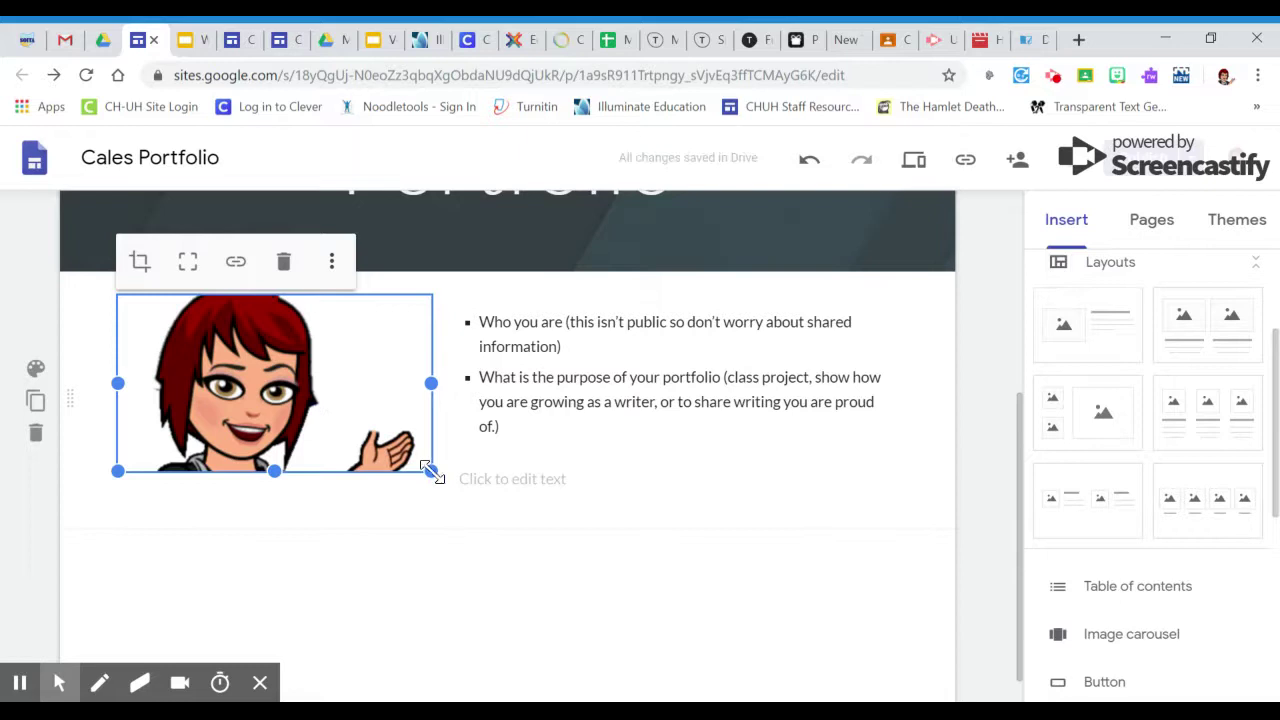
Shrink the avatar image and extend its frame downward to fit the whole figure.
left_click_drag(430, 470, 320, 405)
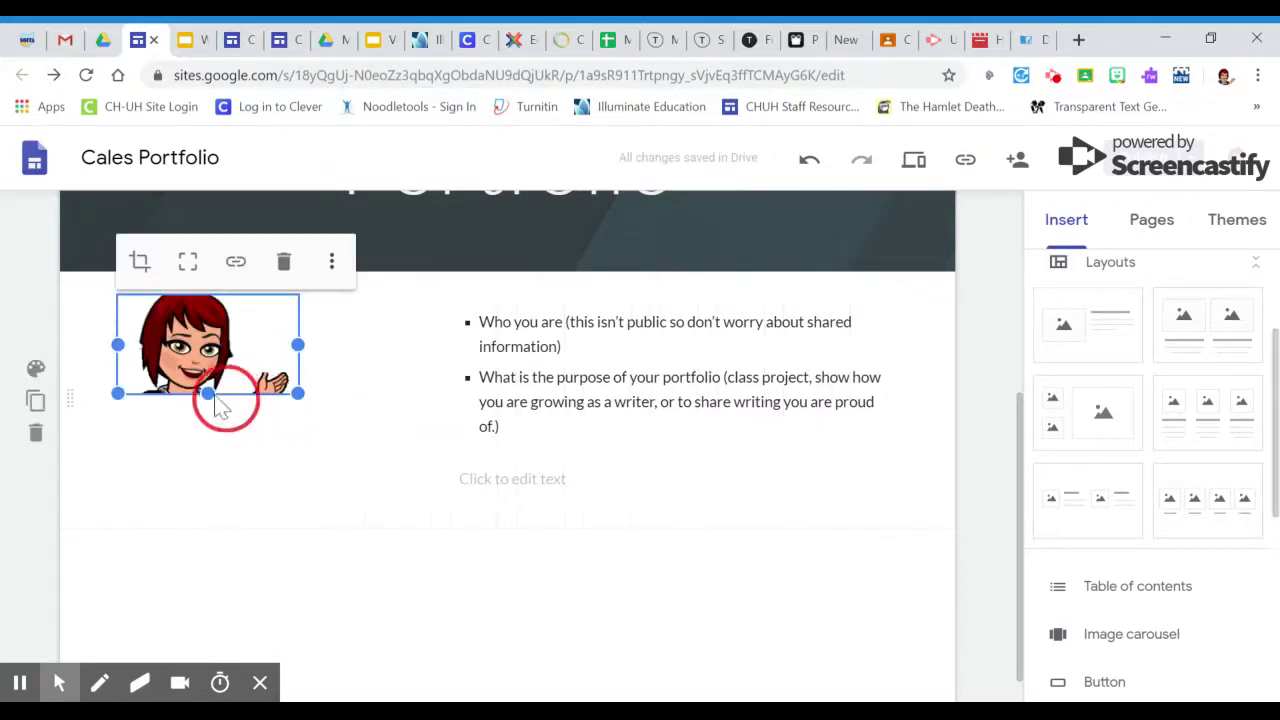
left_click_drag(214, 397, 209, 477)
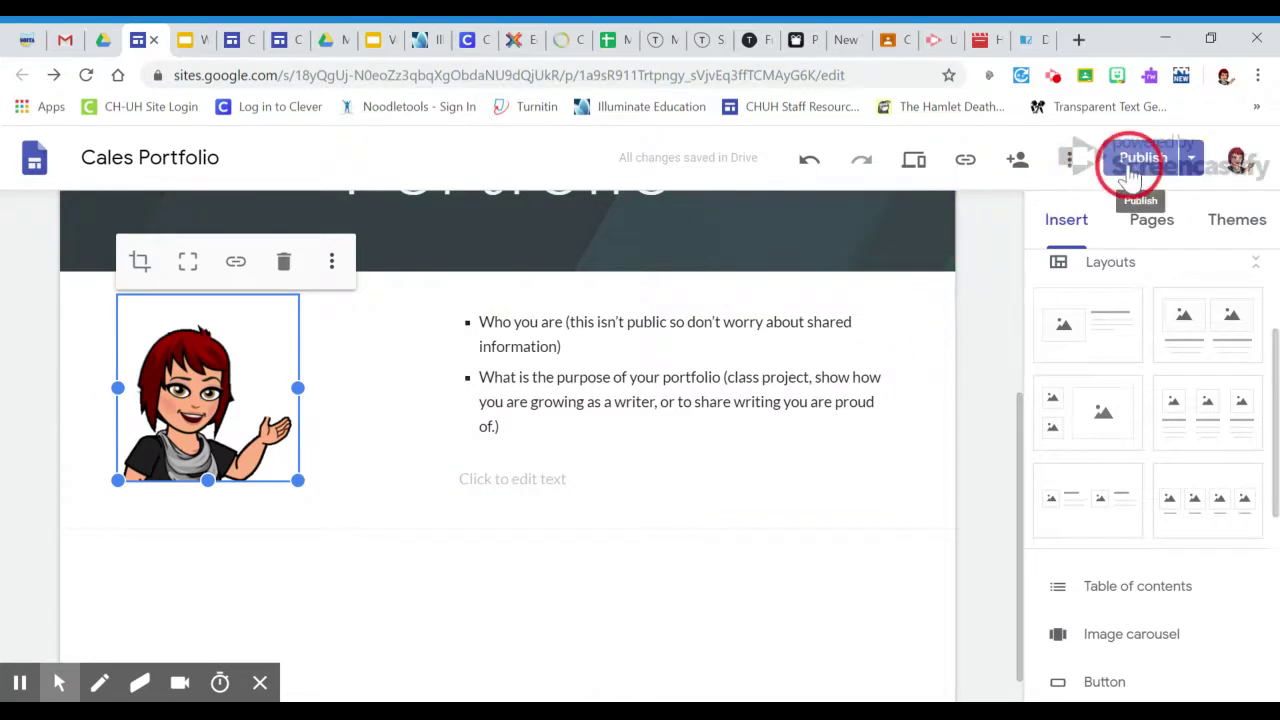
Publish the site with the updated home page.
left_click(1130, 175)
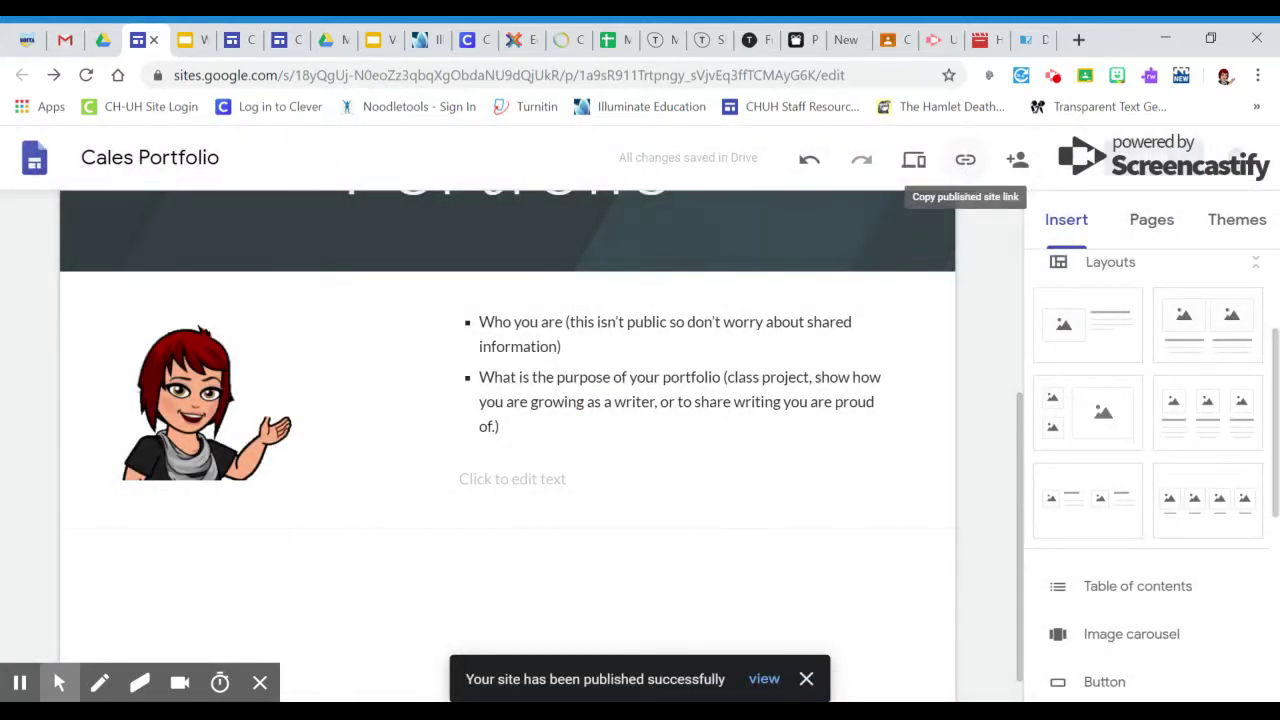
left_click(1025, 420)
left_click_drag(1025, 420, 1020, 366)
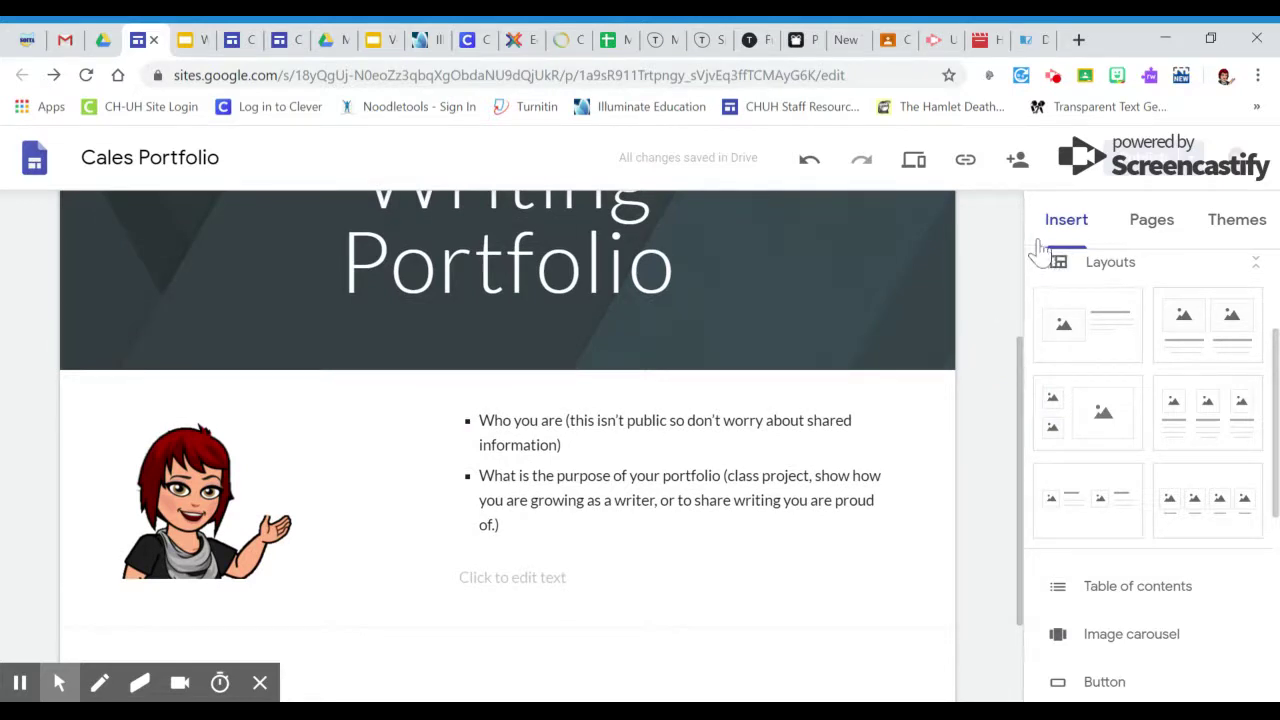
Add a new page named "Personal Narrative" to the site.
left_click(1168, 226)
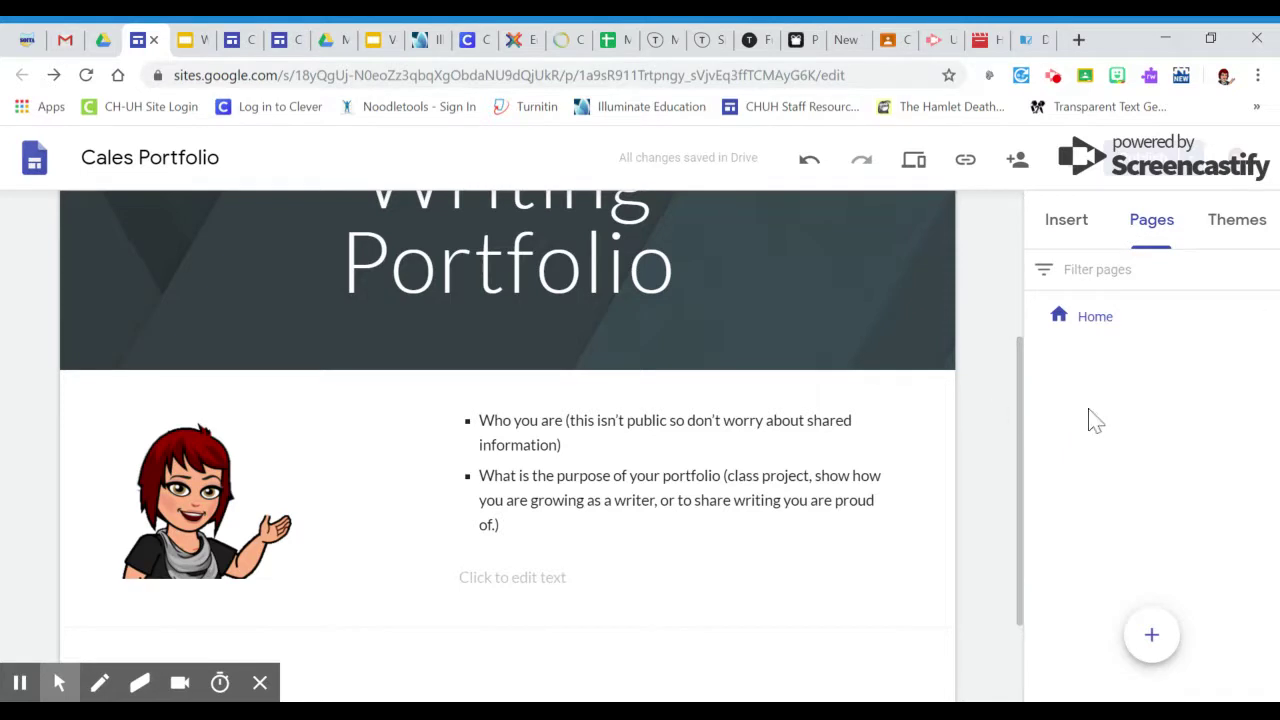
left_click(1152, 638)
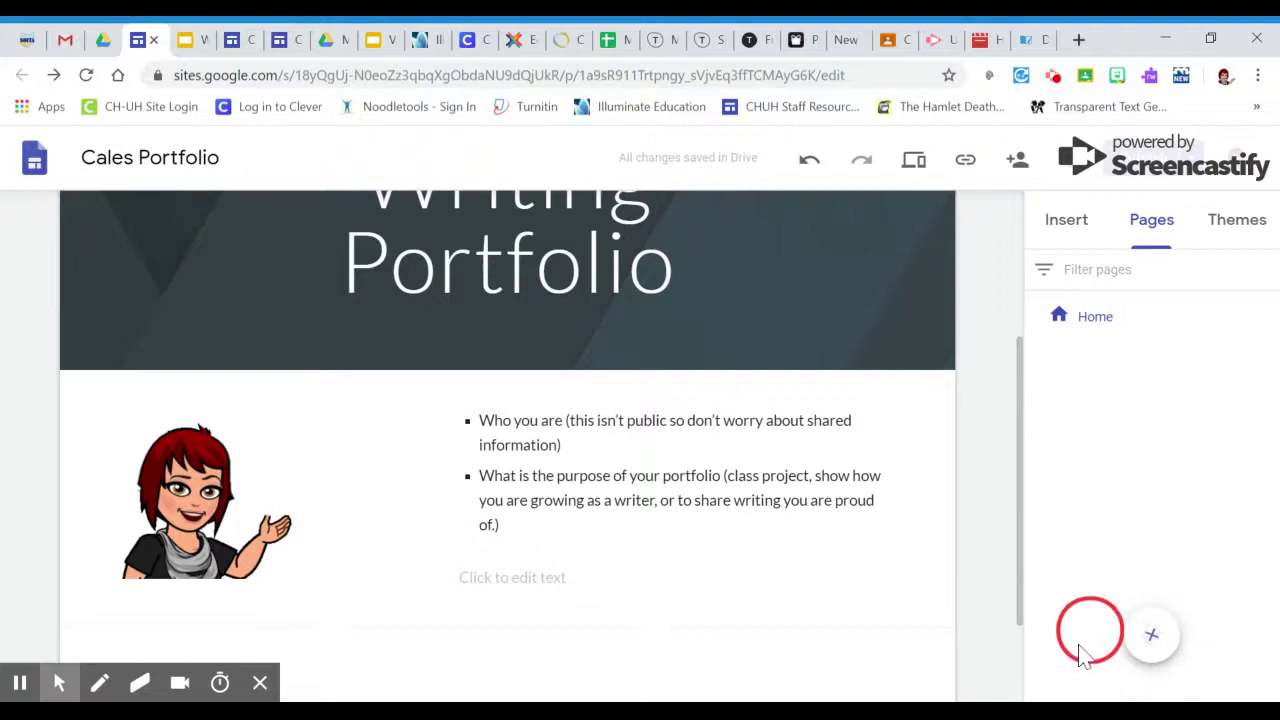
mouse_move(1166, 650)
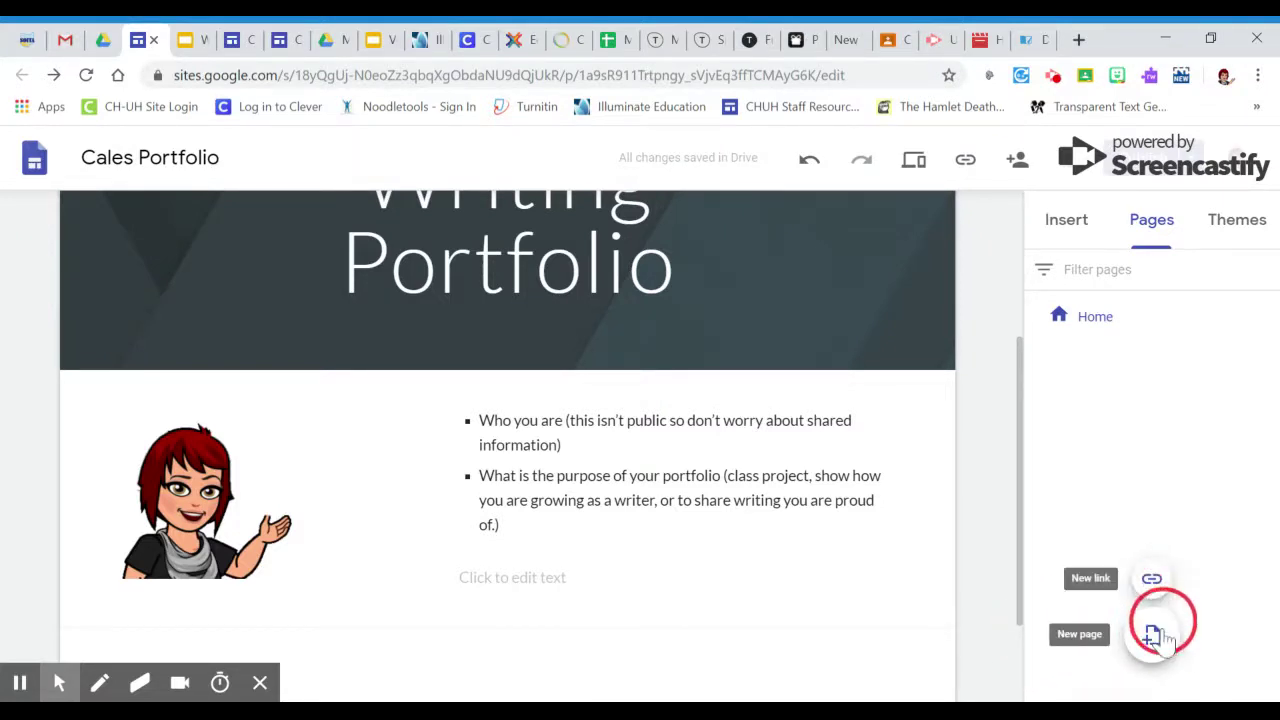
left_click(1155, 641)
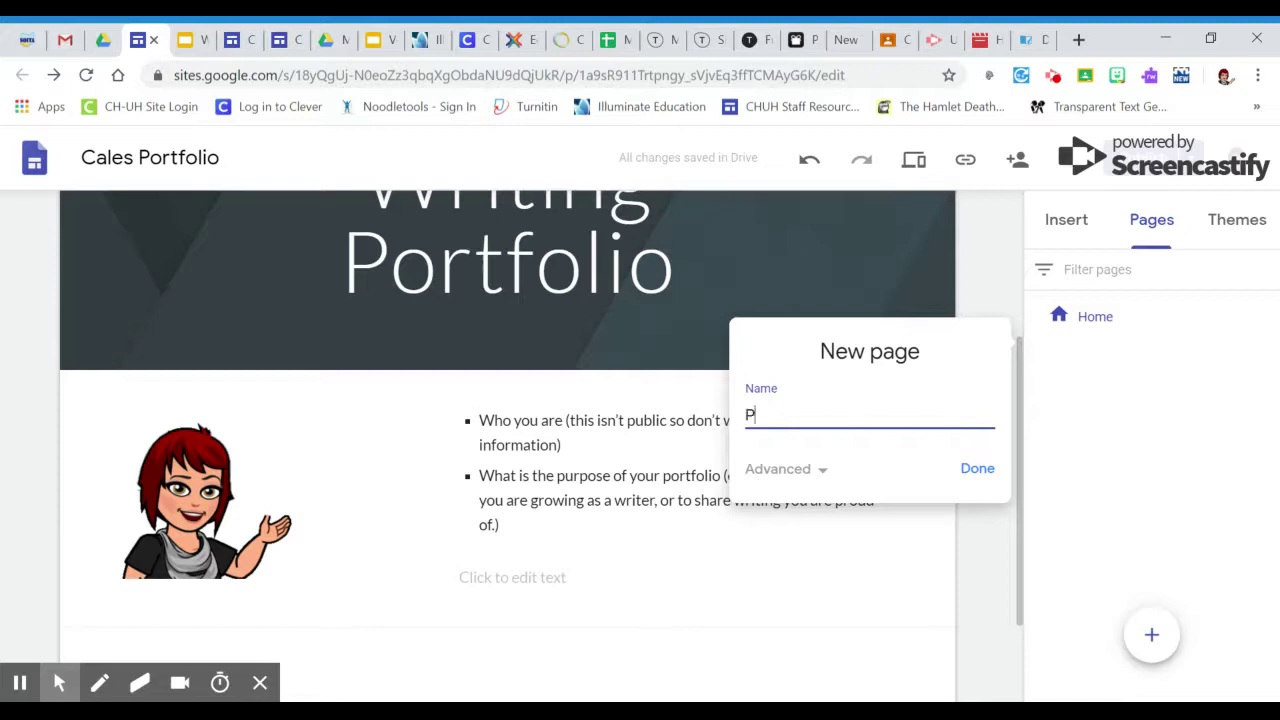
type("onal Narrative")
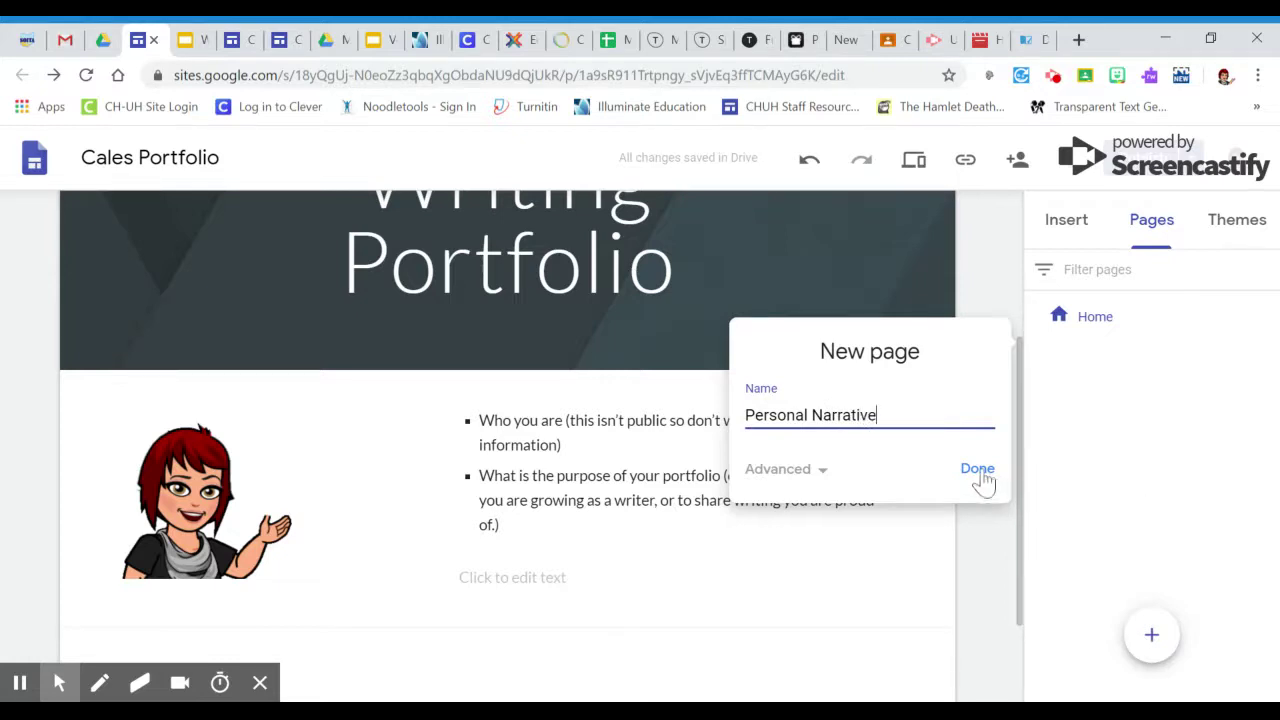
left_click(979, 472)
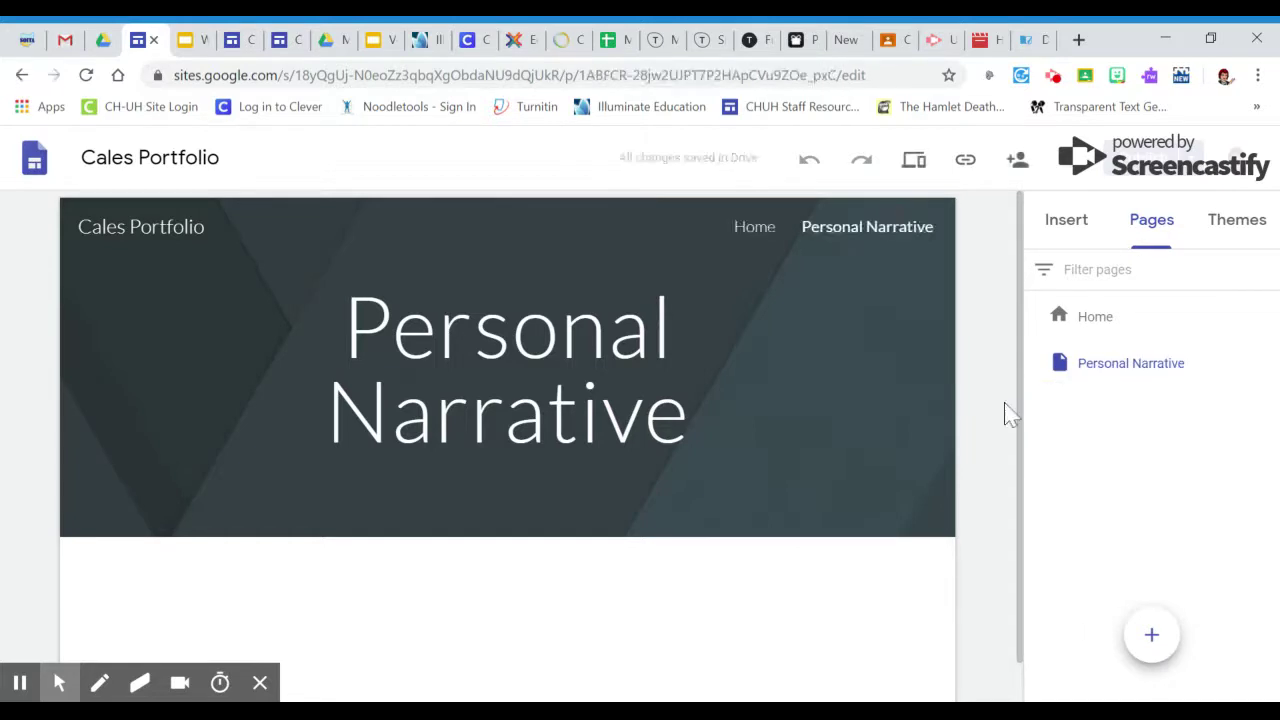
Publish the site again to include the Personal Narrative page.
mouse_move(877, 366)
left_click(1145, 163)
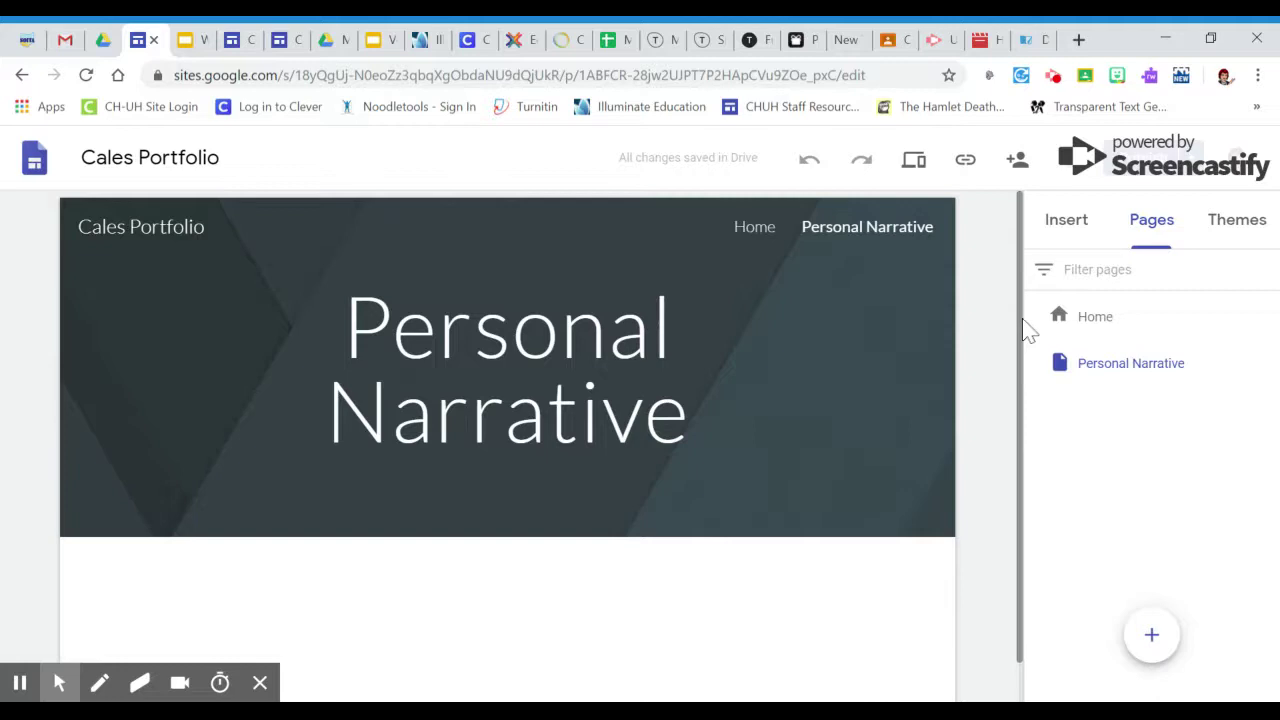
left_click_drag(1020, 314, 1011, 434)
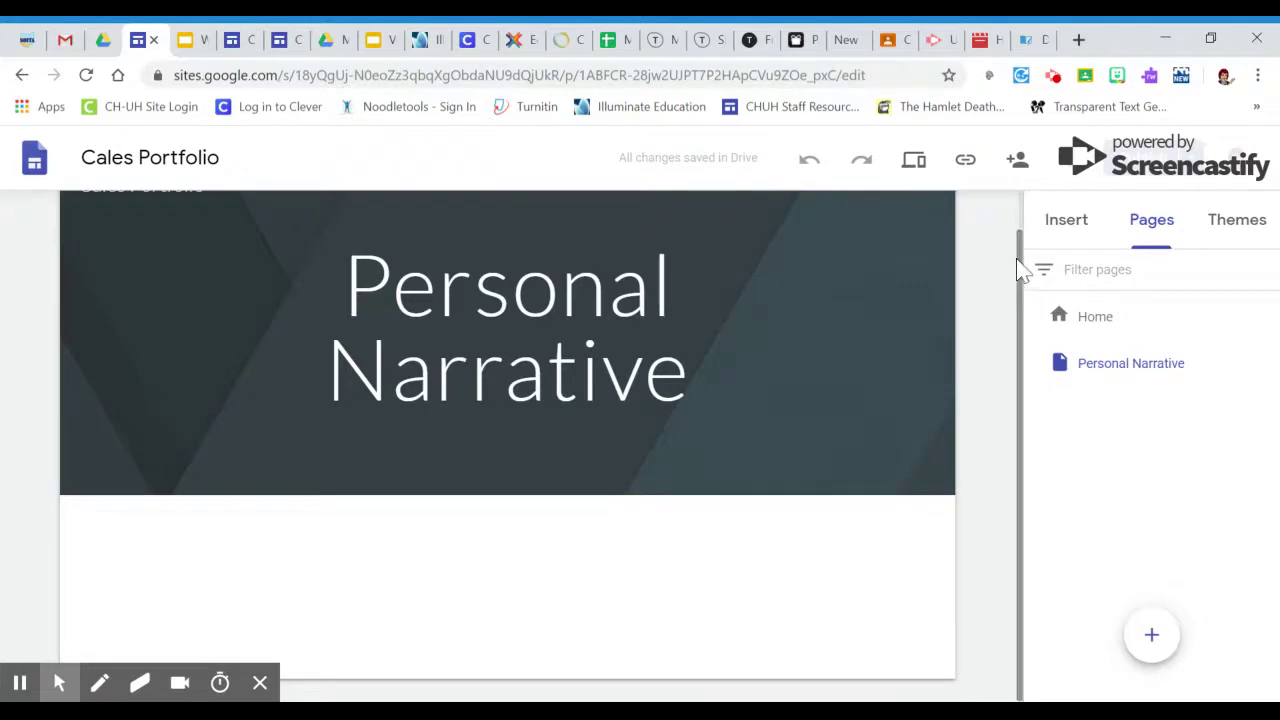
left_click_drag(1016, 264, 1017, 200)
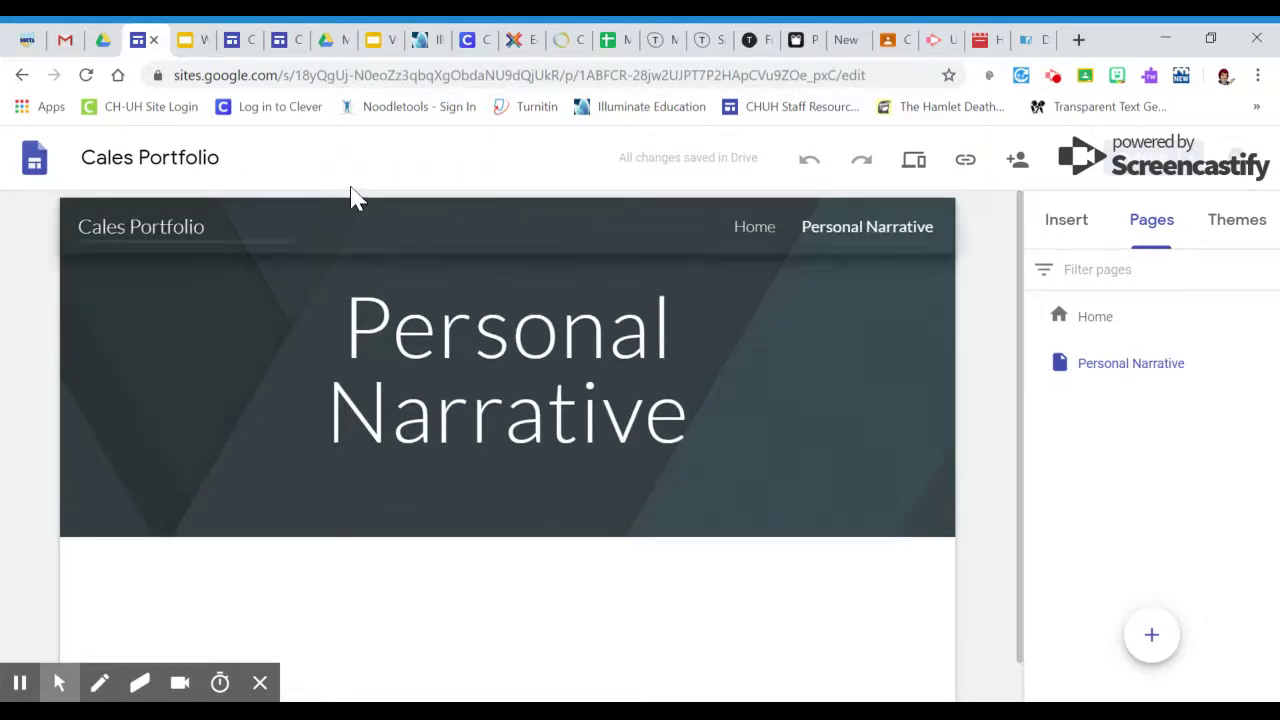